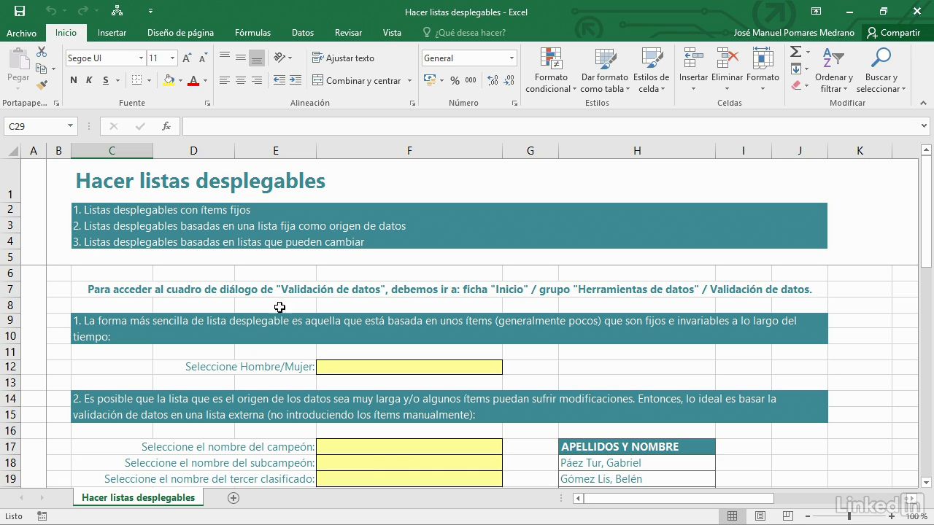
Add list-type data validation to cell F12 with the fixed source items Hombre;Mujer
drag(925, 259, 926, 274)
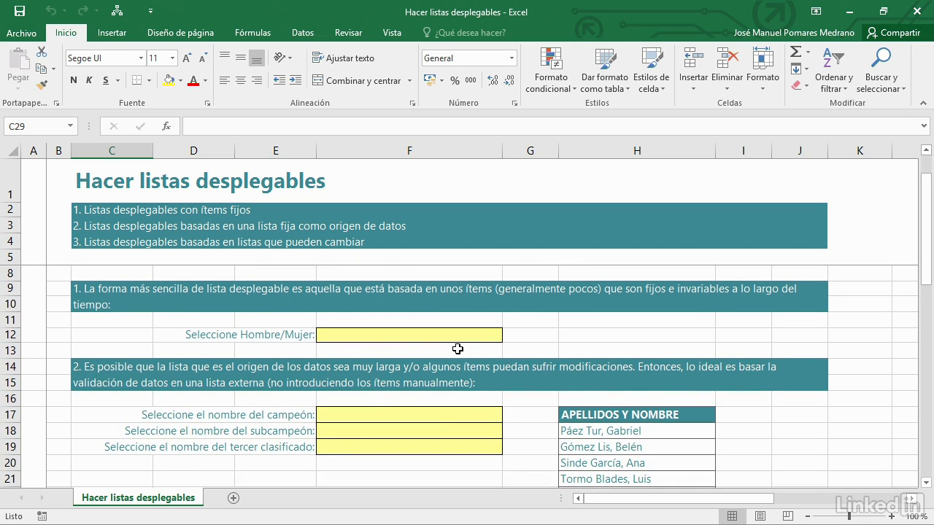
click(352, 335)
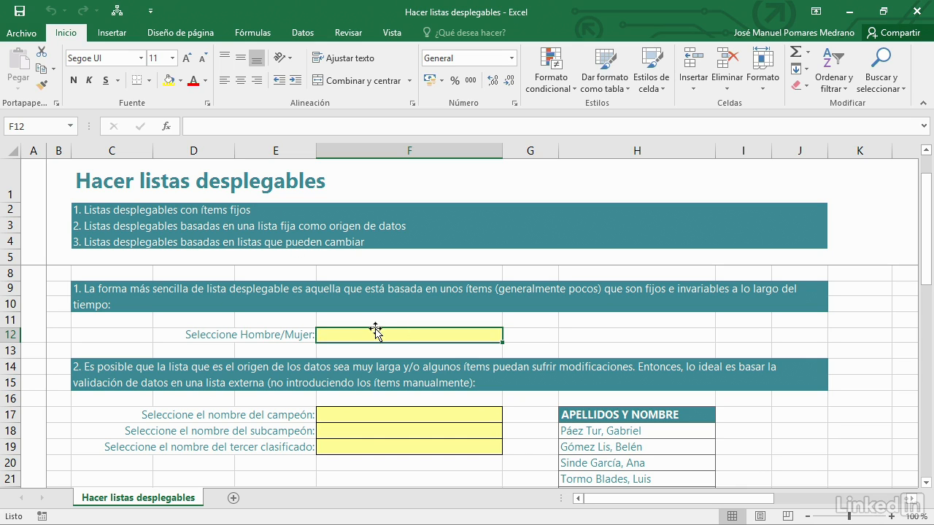
click(303, 34)
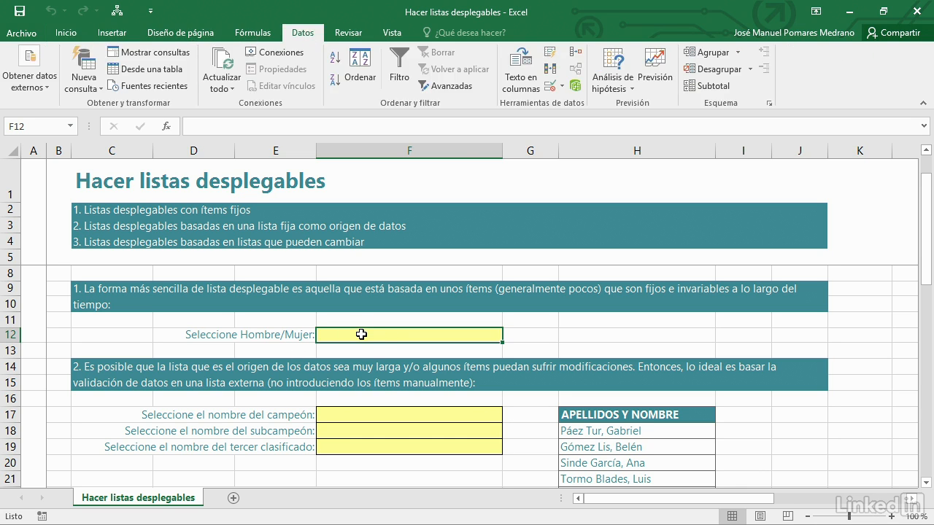
click(550, 85)
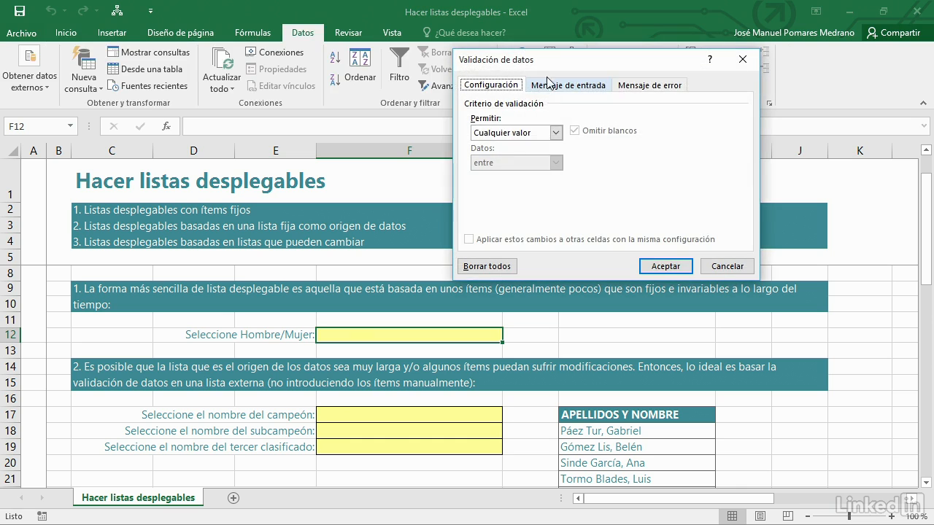
click(501, 133)
click(492, 173)
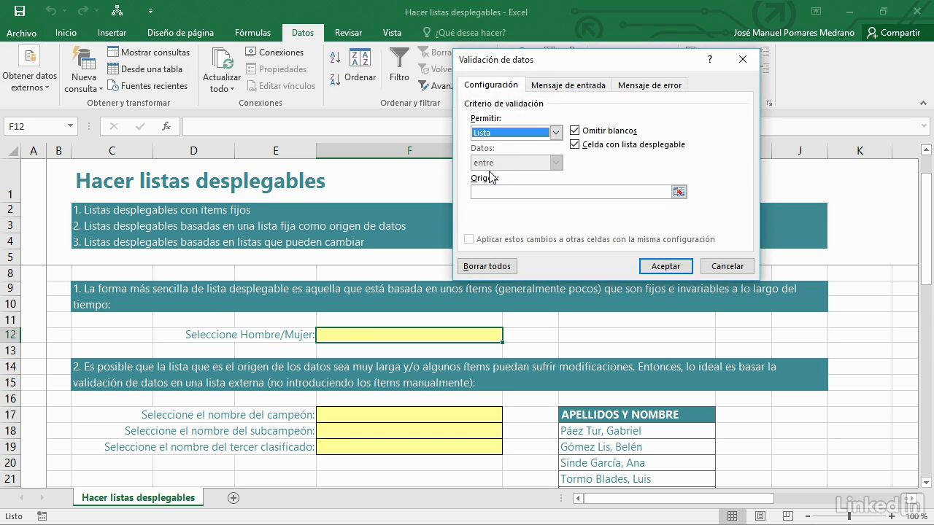
click(555, 192)
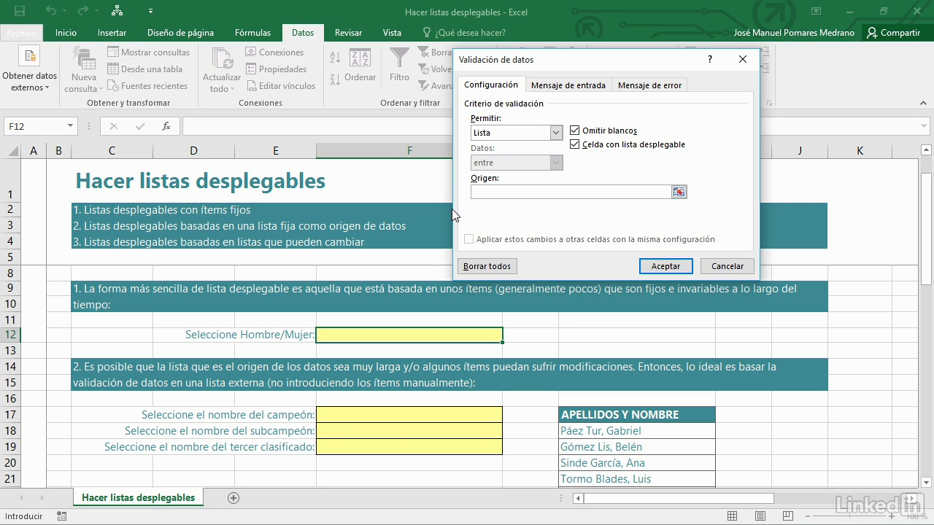
text(Hombre;Mujer)
key(Return)
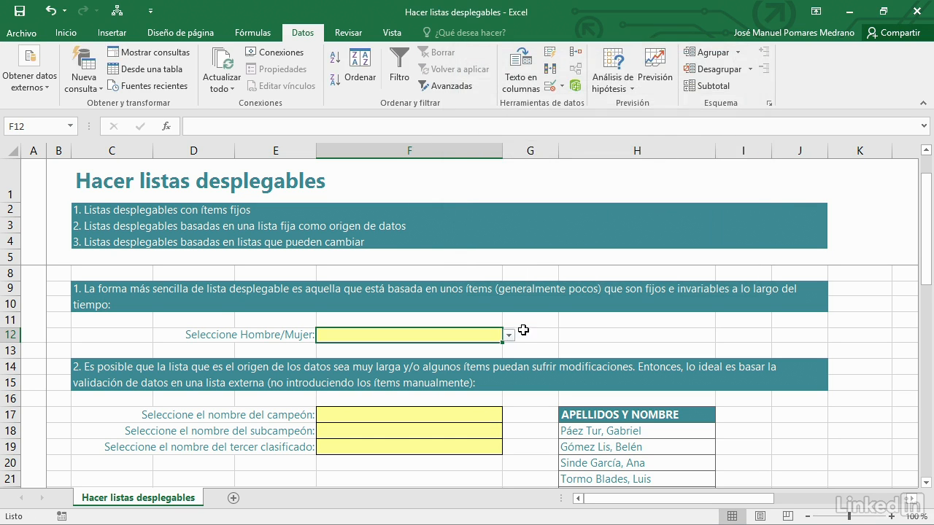
Choose Mujer from the drop-down list in F12 and review the cell's data validation settings
click(509, 335)
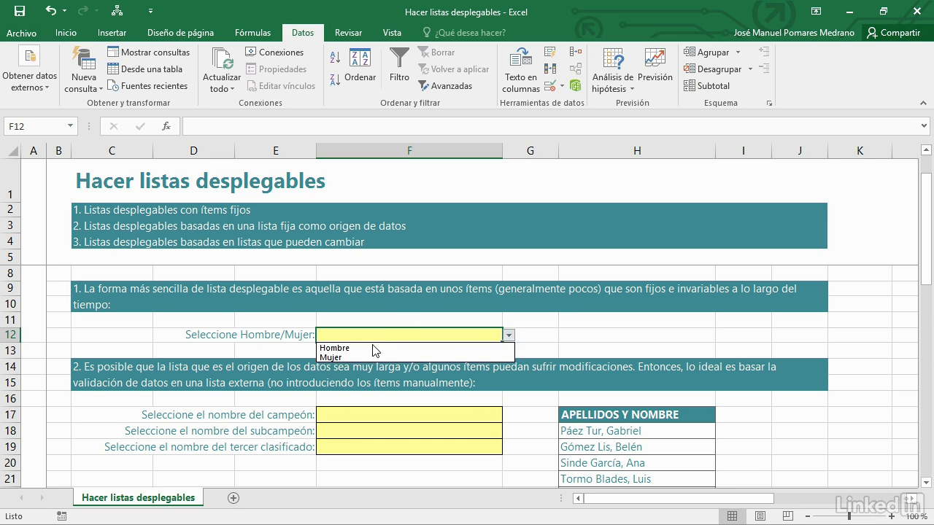
key(Escape)
click(509, 335)
click(456, 357)
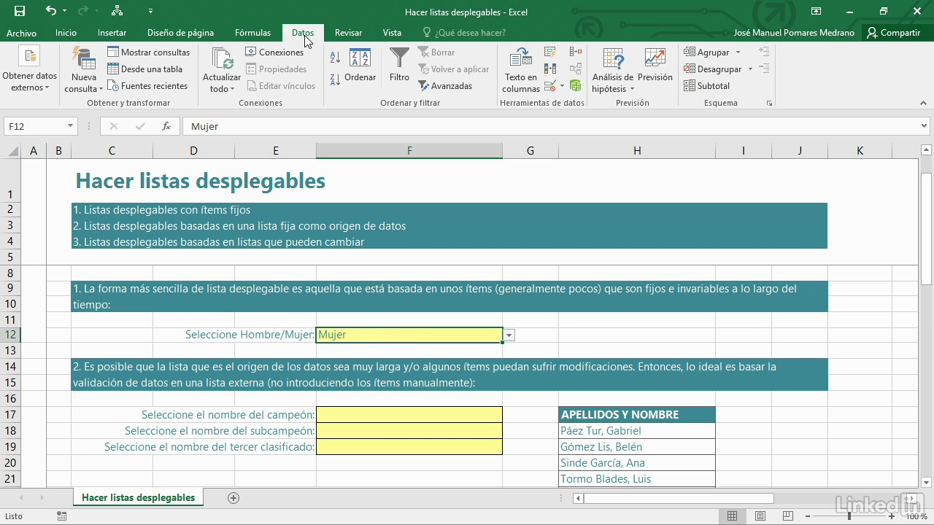
click(549, 85)
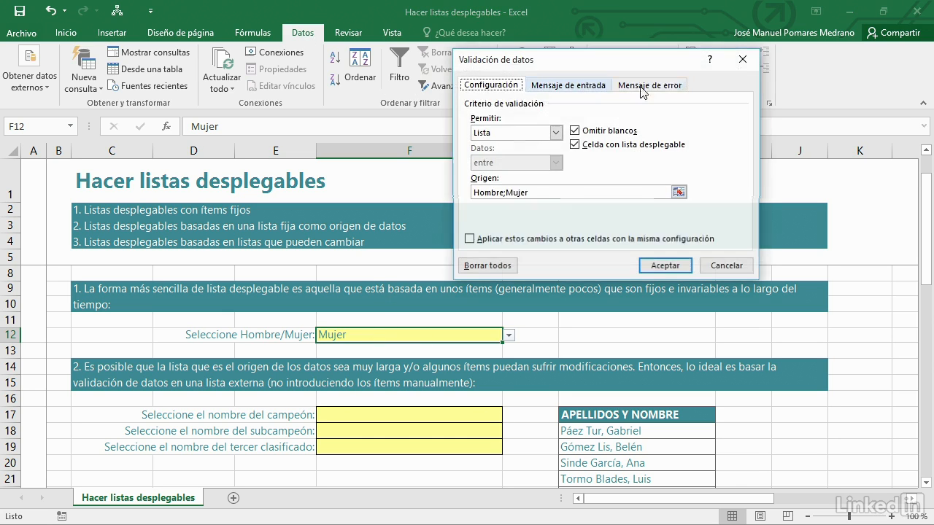
click(744, 59)
Add list-type data validation to the champion cell F17, using the name range =$H$18:$H$24 as its source
scroll(265, 421, down, 1)
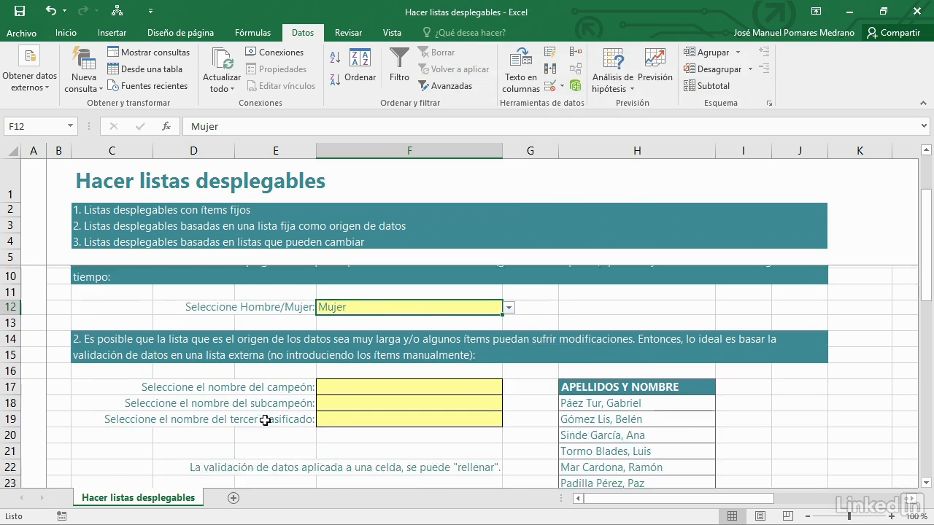
scroll(265, 421, down, 2)
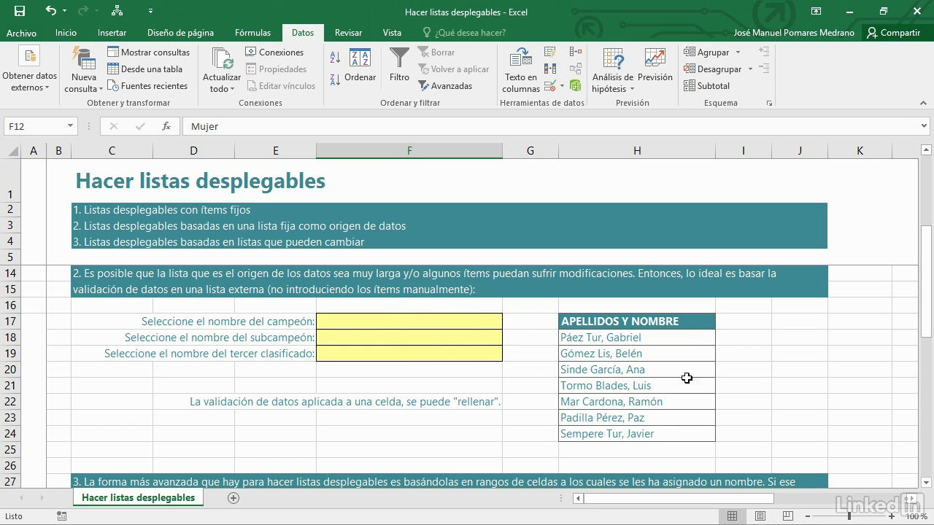
drag(695, 333, 694, 433)
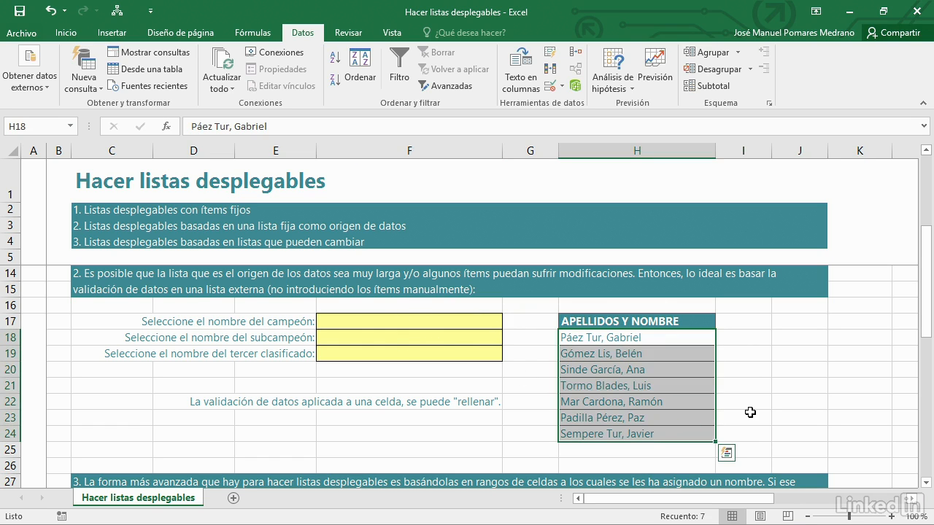
click(430, 323)
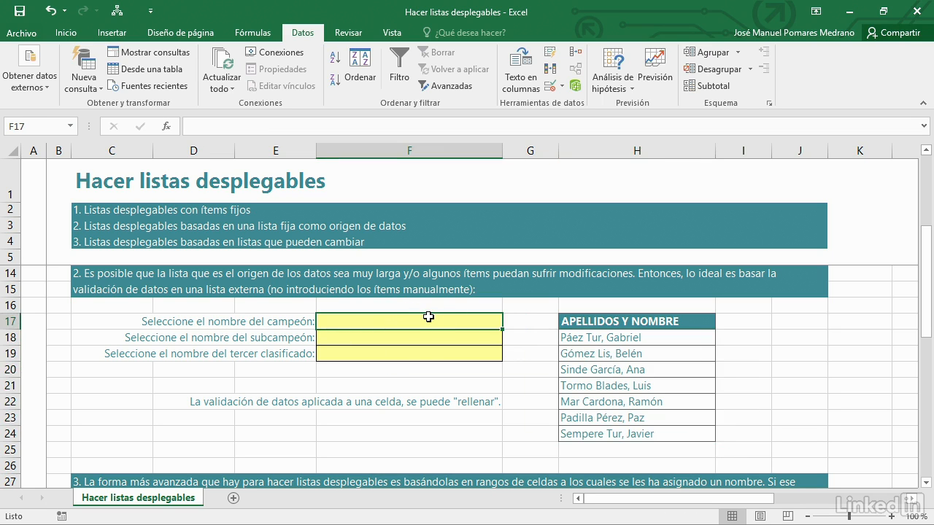
click(552, 87)
click(497, 133)
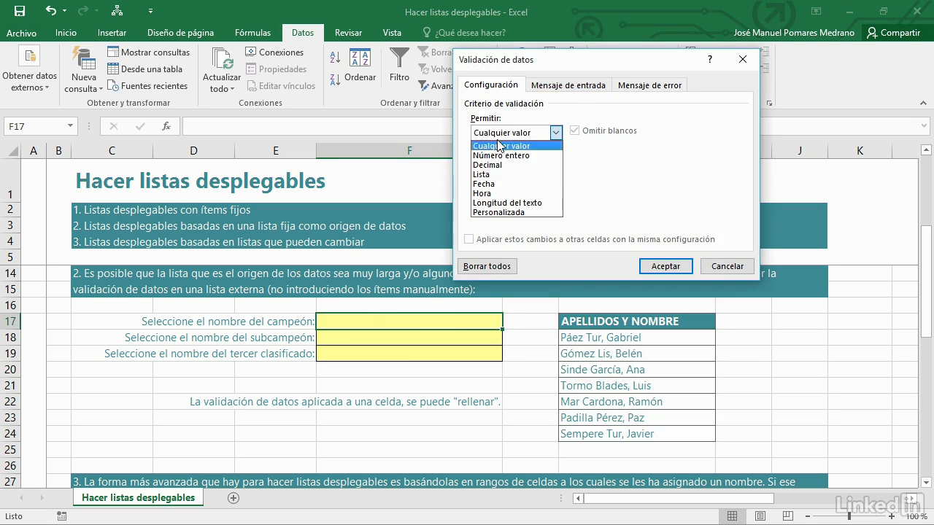
click(484, 175)
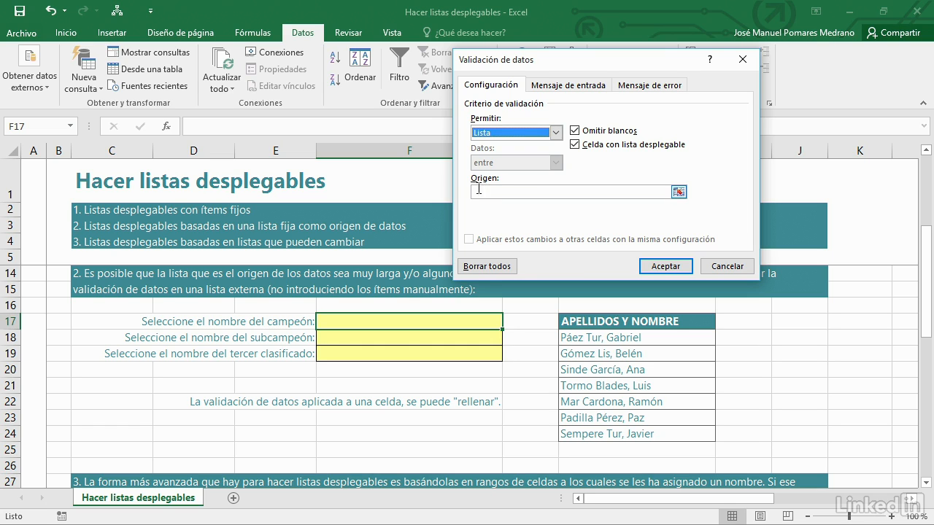
click(678, 193)
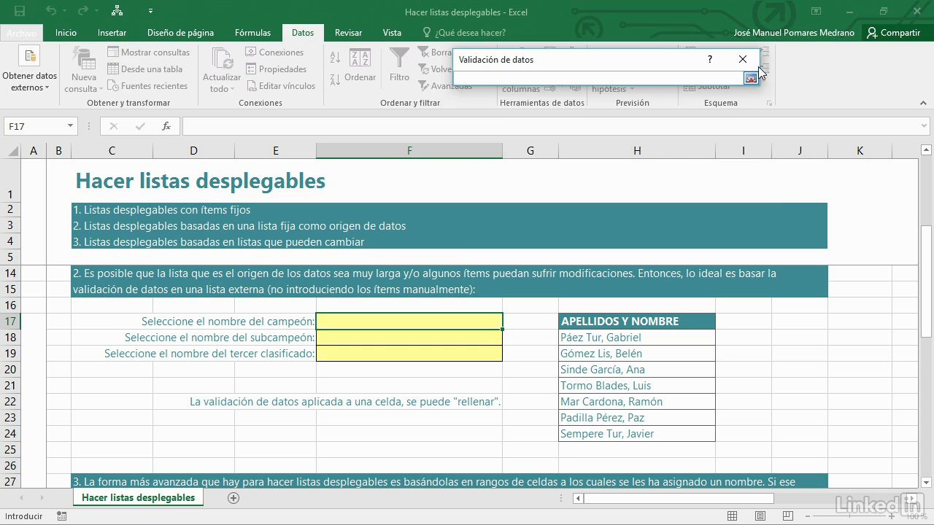
drag(642, 343, 657, 435)
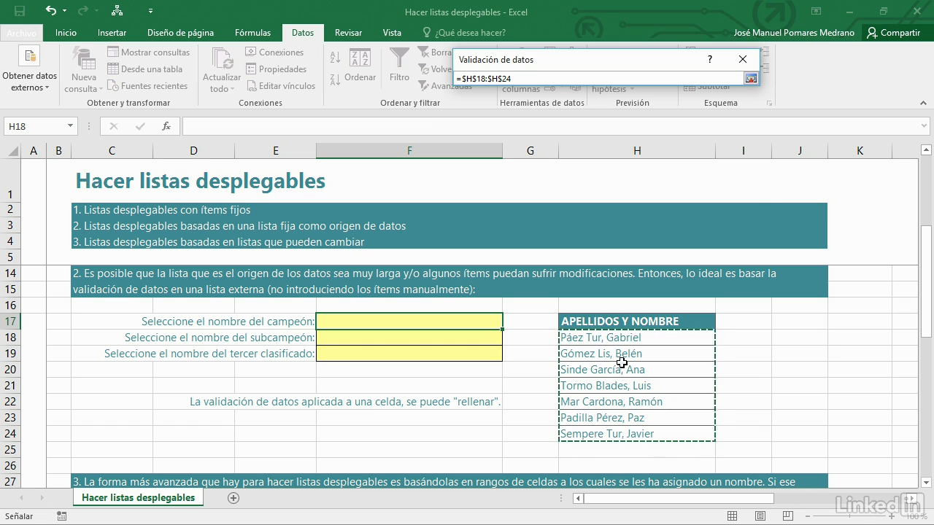
key(Return)
click(668, 266)
Choose the name listed in H22 from the champion drop-down in F17
click(508, 322)
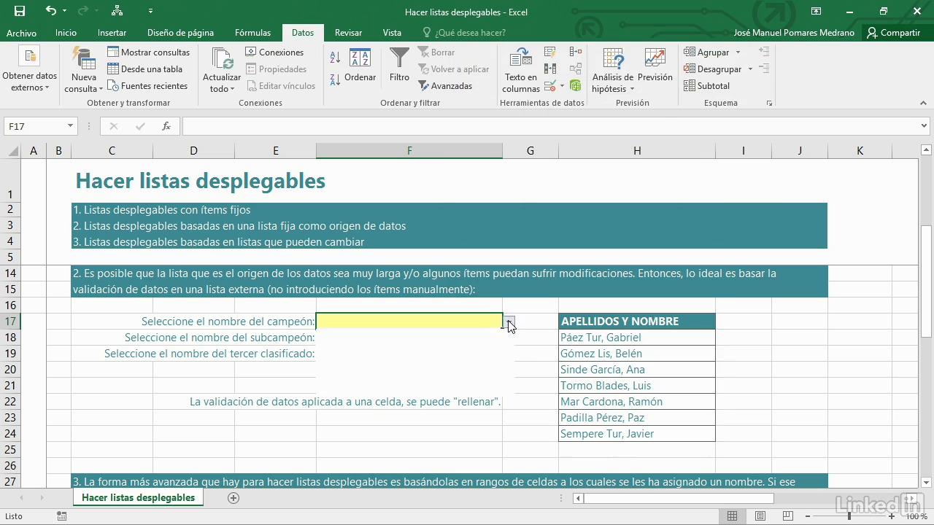
click(487, 359)
click(508, 322)
click(483, 373)
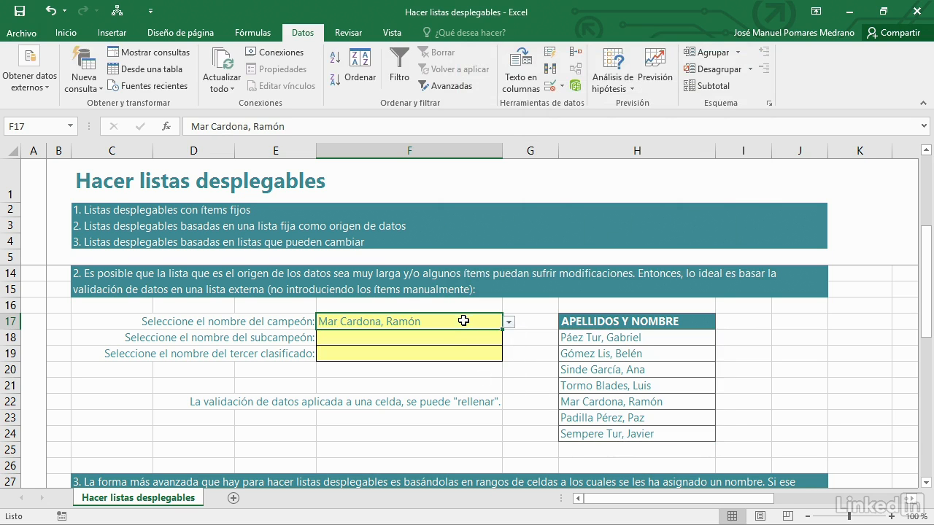
Fill cell F17 with its validation down to F19, covering the runner-up and third-place cells
click(436, 343)
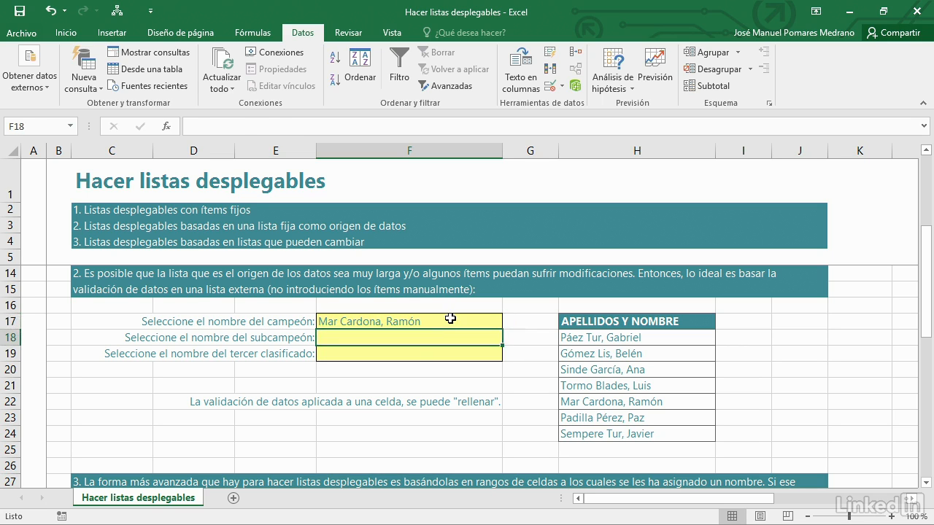
click(451, 319)
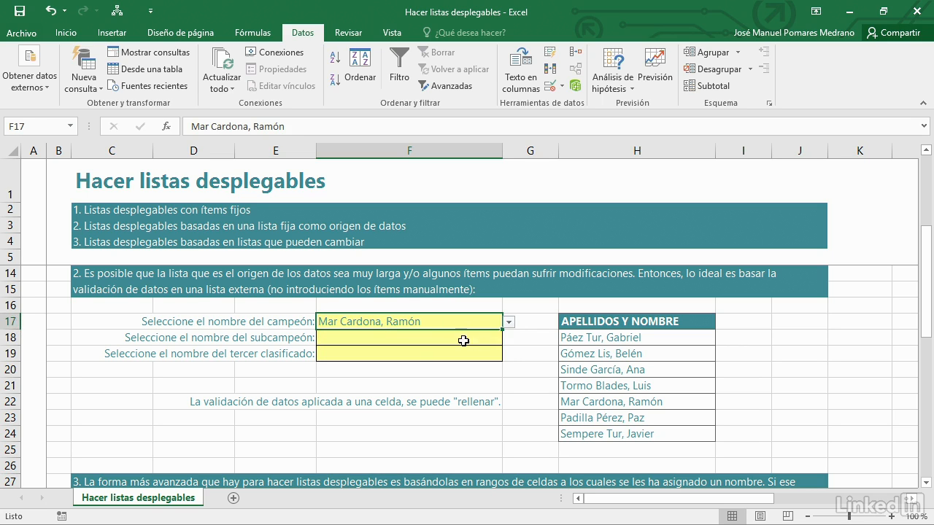
click(507, 325)
click(492, 324)
drag(502, 330, 503, 359)
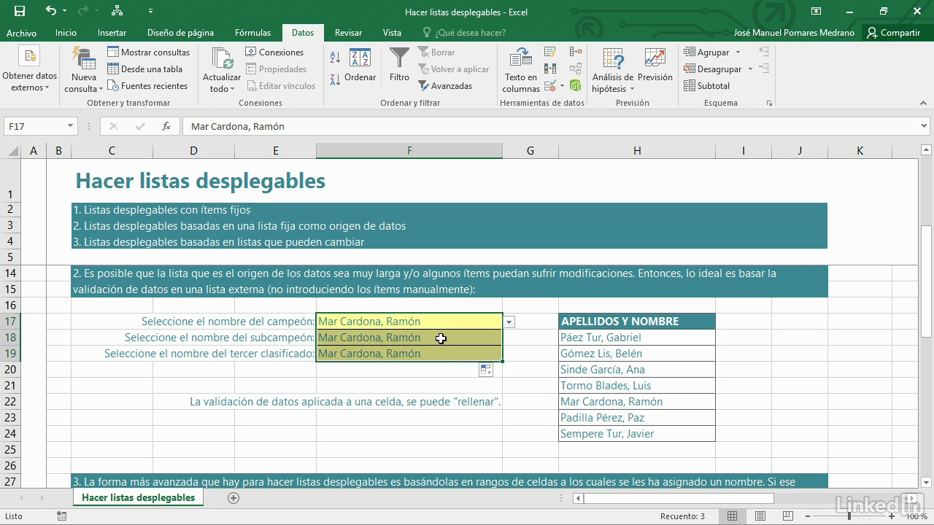
Choose the name from H19 in the runner-up cell F18 and the name from H23 in the third-place cell F19
click(438, 342)
click(508, 339)
click(450, 360)
click(474, 355)
click(508, 354)
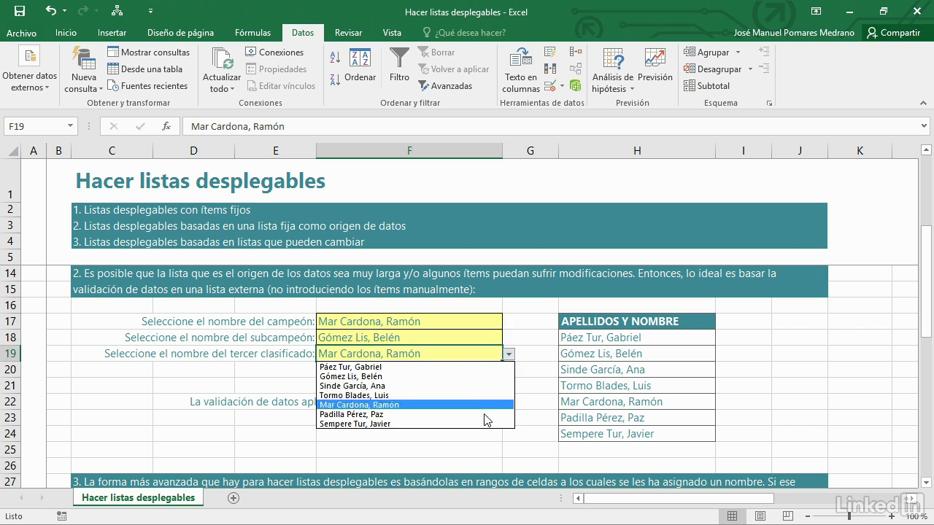
click(487, 415)
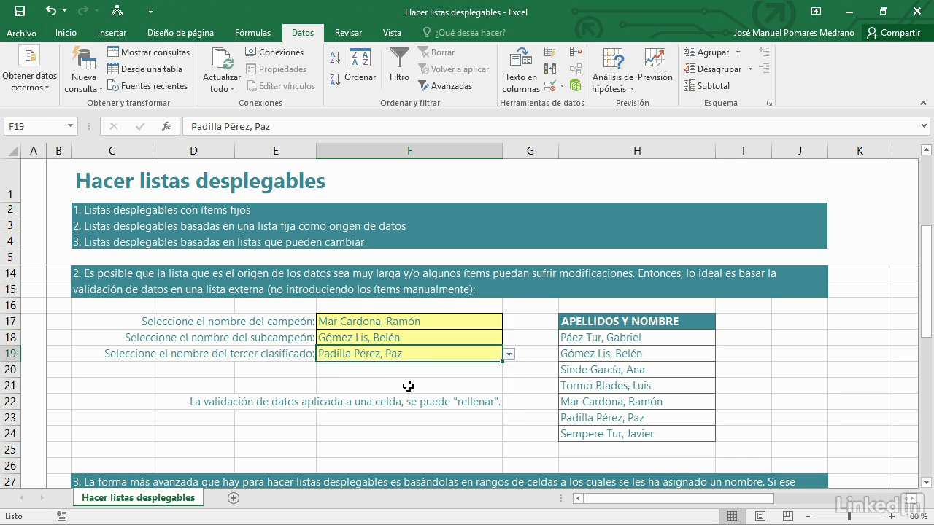
Examine section 3's instructions, the participant cell F36, the name list H36:H42 and the empty row beneath it
click(408, 388)
scroll(409, 387, down, 3)
scroll(409, 386, down, 1)
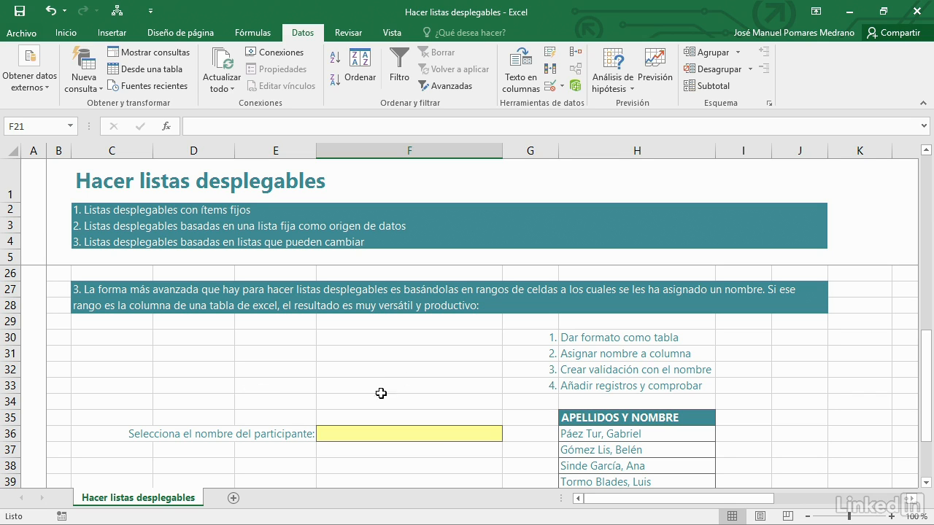
drag(927, 365, 927, 416)
click(421, 367)
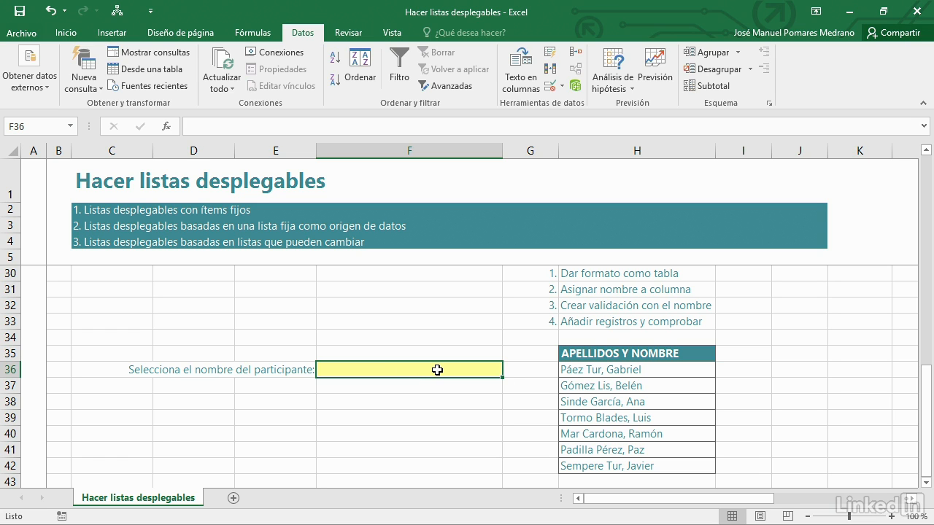
drag(609, 371, 608, 465)
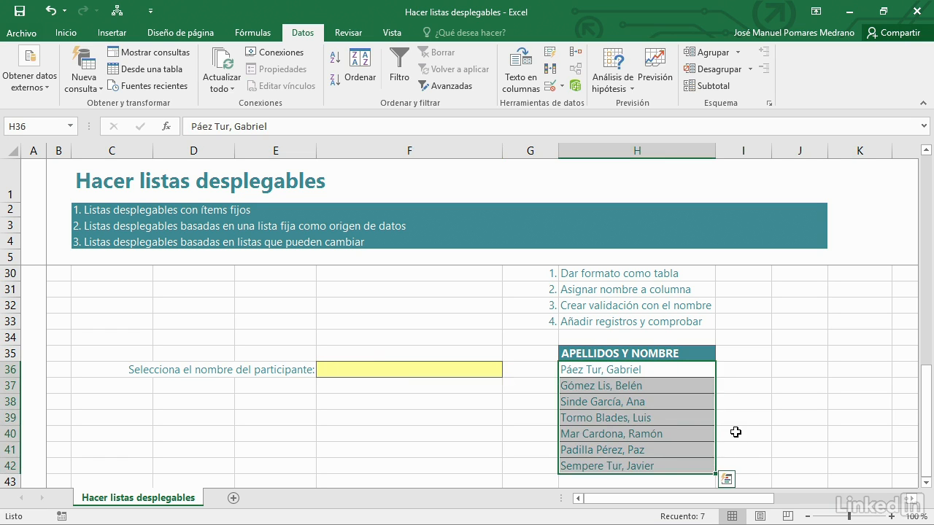
scroll(751, 402, down, 2)
scroll(752, 402, up, 1)
scroll(753, 401, up, 1)
click(619, 434)
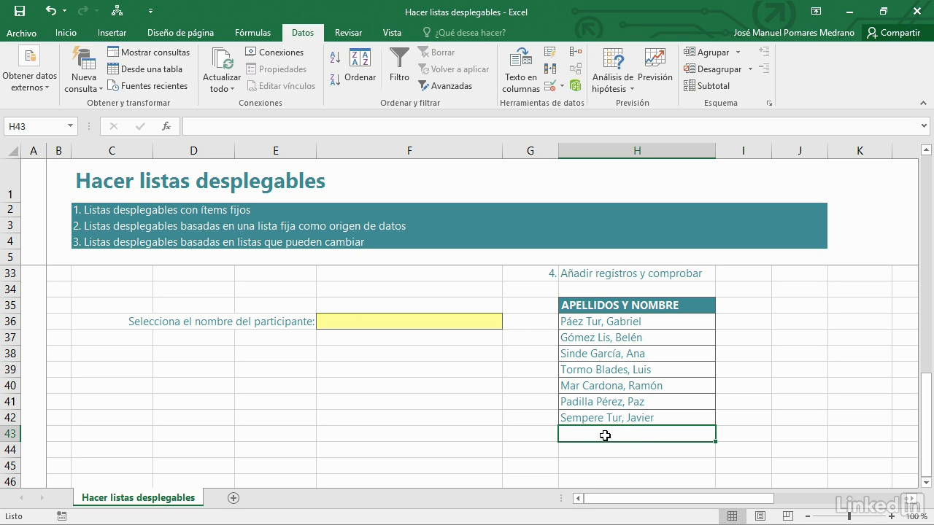
click(422, 319)
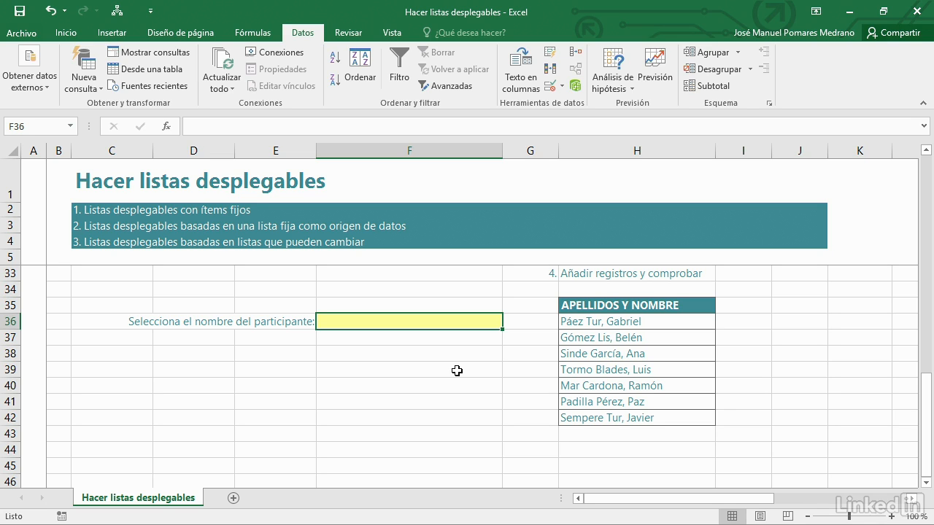
Format the name list H35:H42 as a table with headers, using the teal style in the first row of the Medium group
click(679, 354)
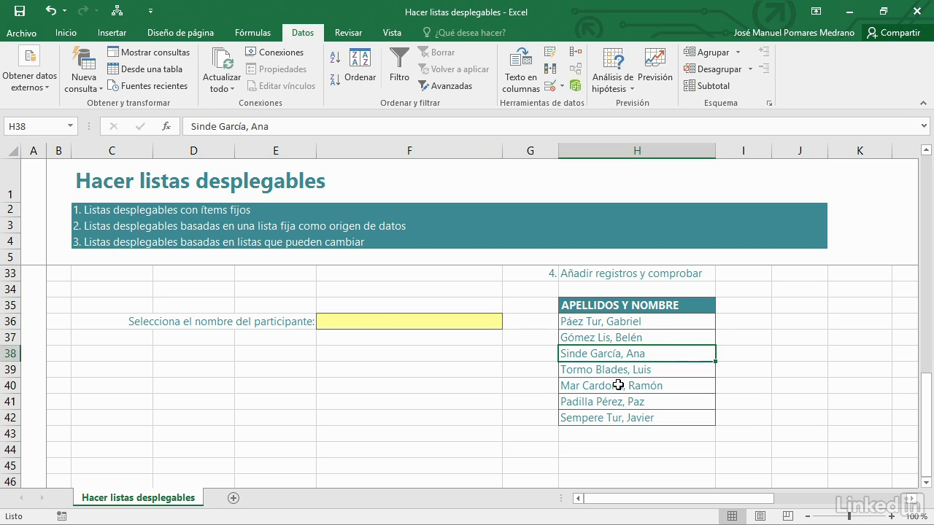
click(652, 333)
click(620, 386)
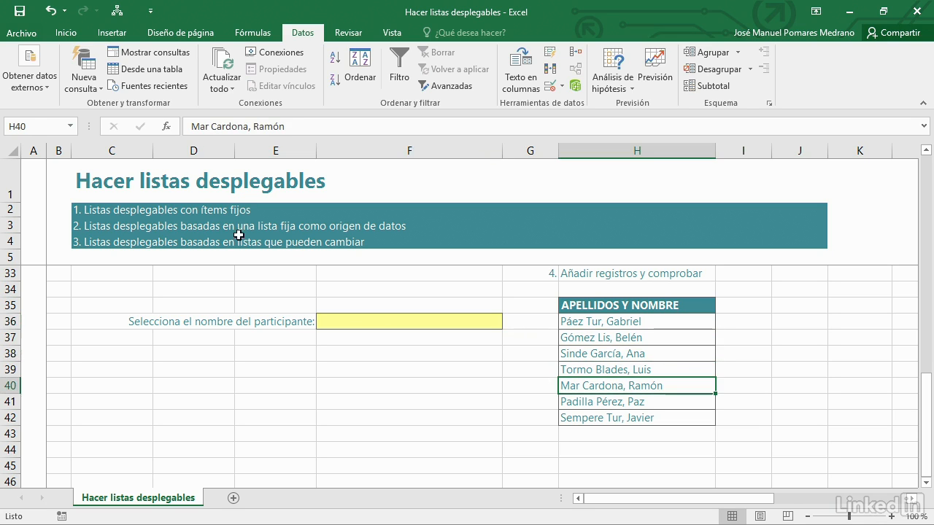
click(67, 32)
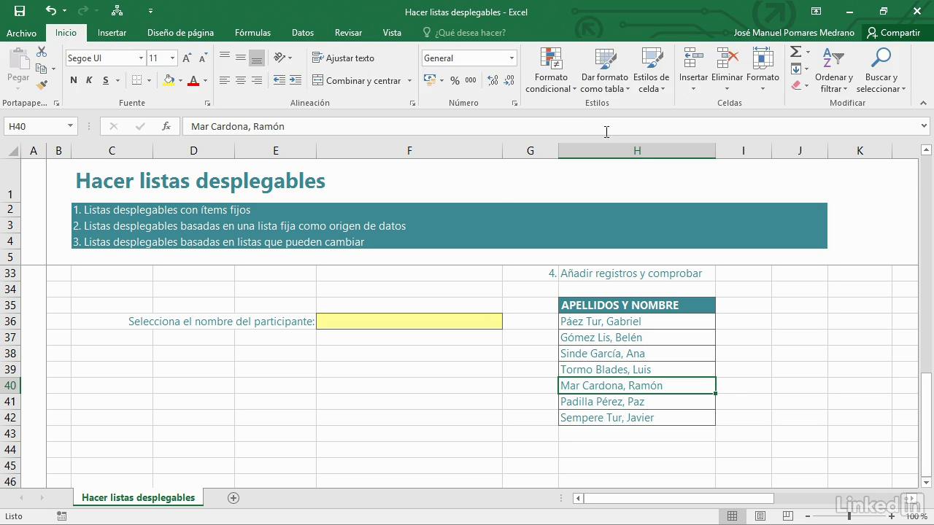
click(607, 87)
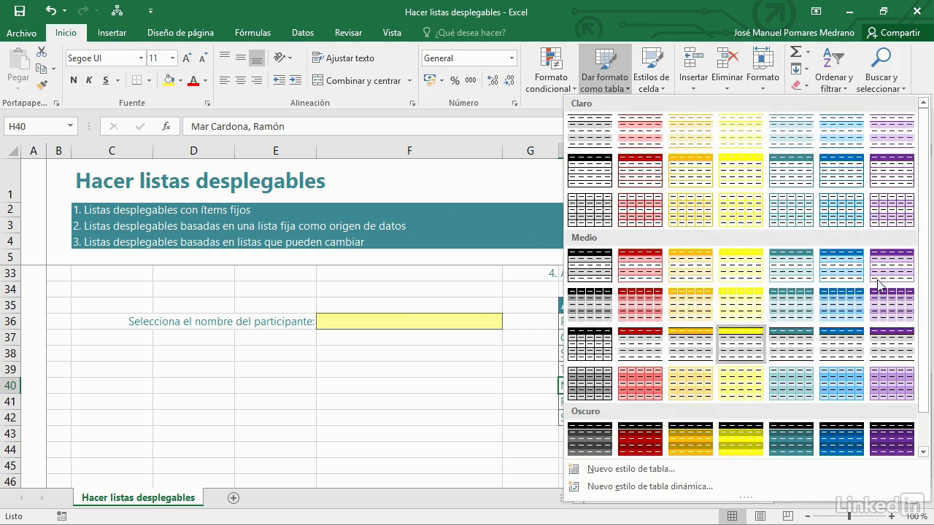
click(791, 265)
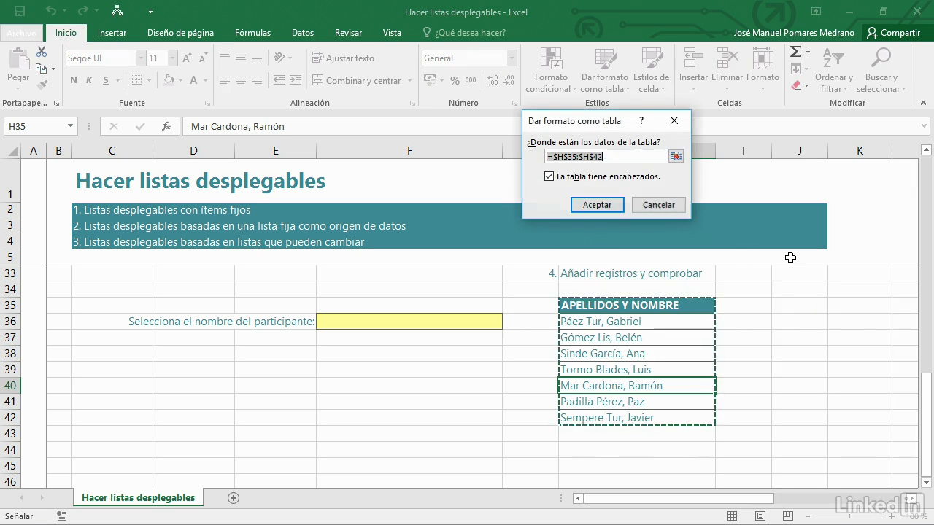
drag(581, 120, 377, 102)
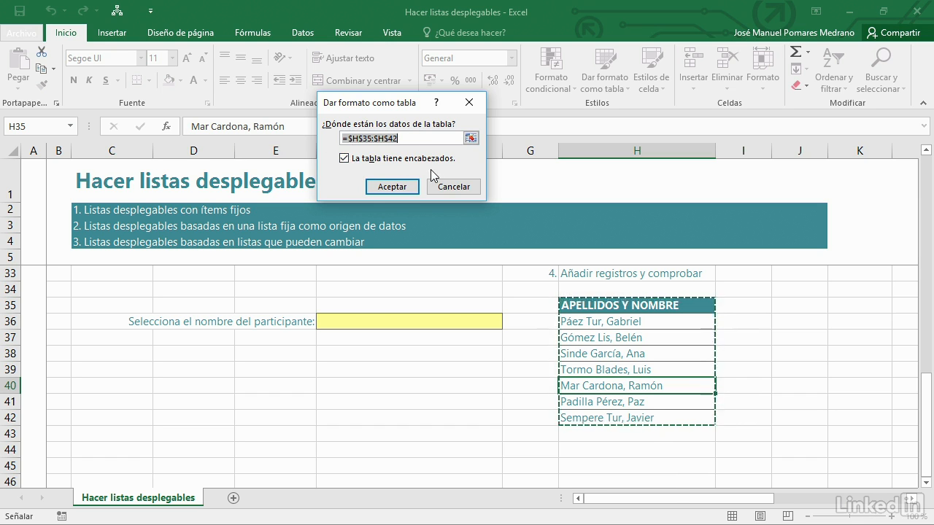
click(392, 187)
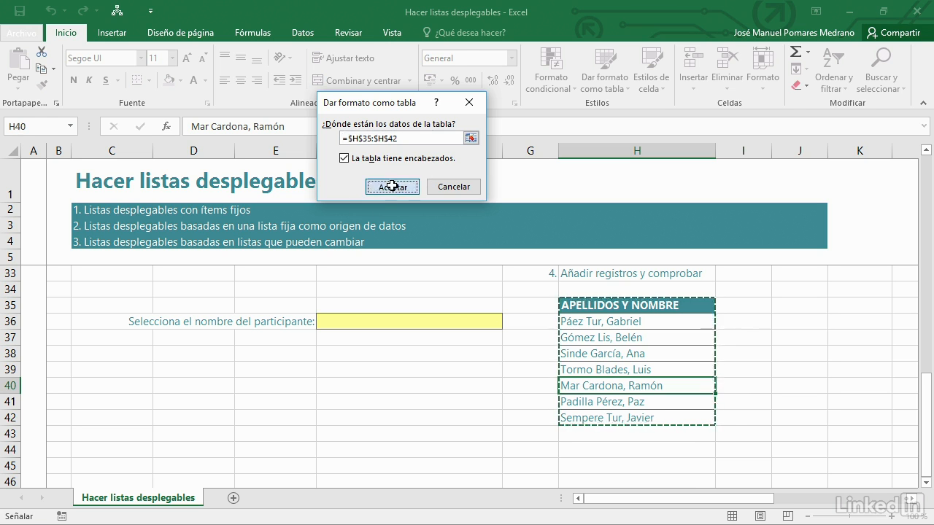
drag(659, 365, 667, 335)
click(668, 336)
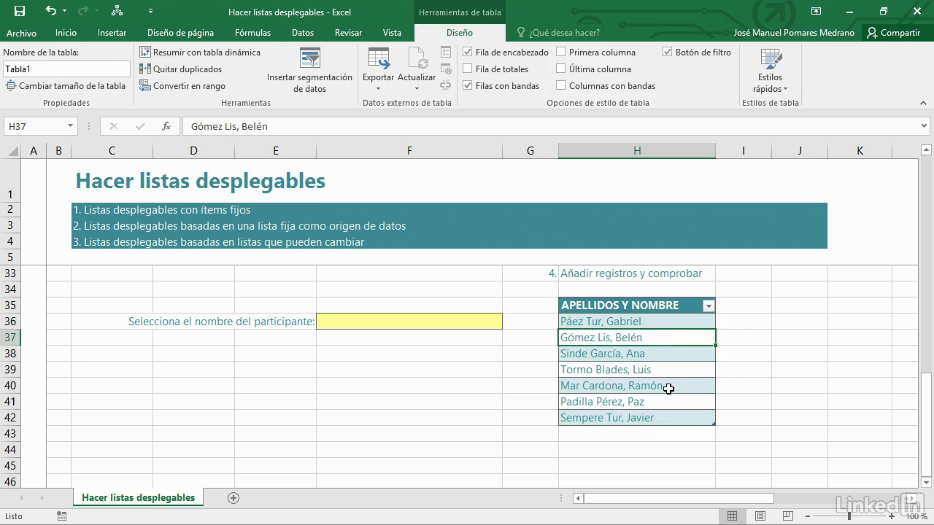
click(667, 365)
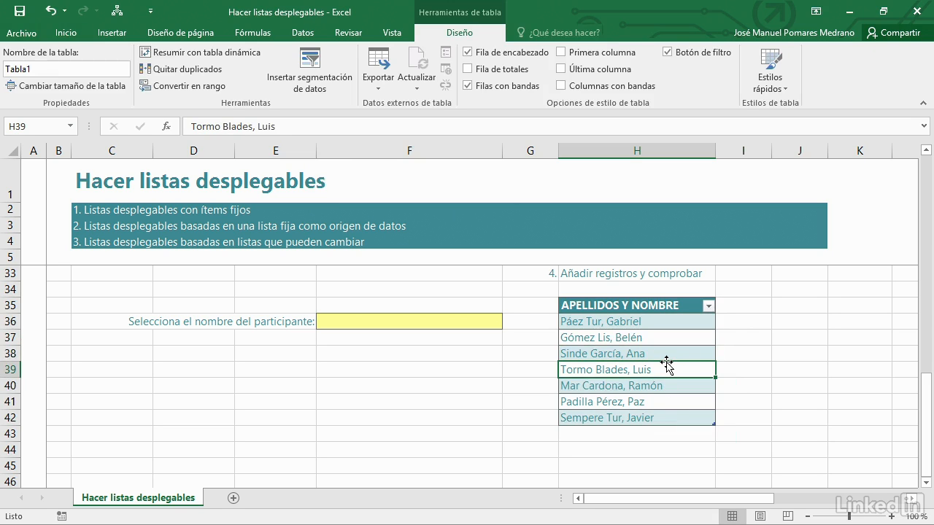
Define the name MiRango for the table's data cells H36:H42 and check that it is among the workbook's defined names
drag(671, 319, 688, 413)
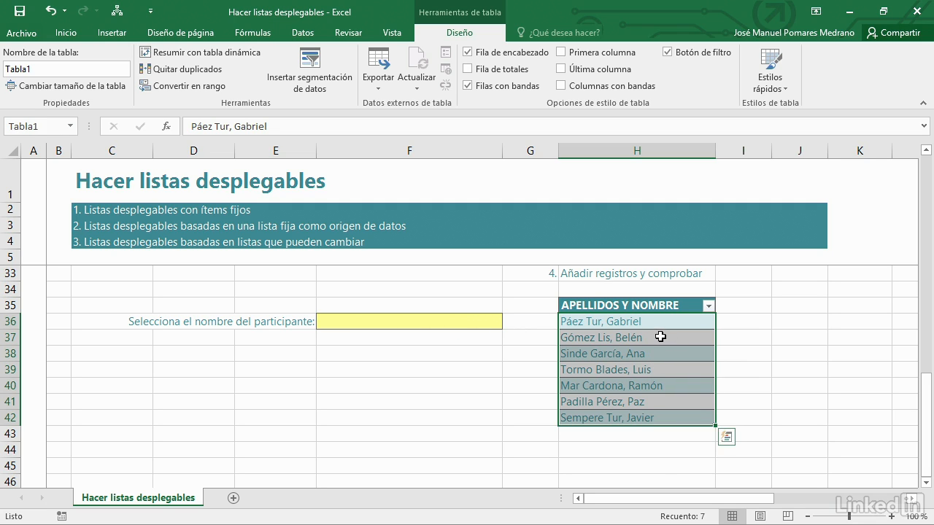
drag(88, 125, 162, 125)
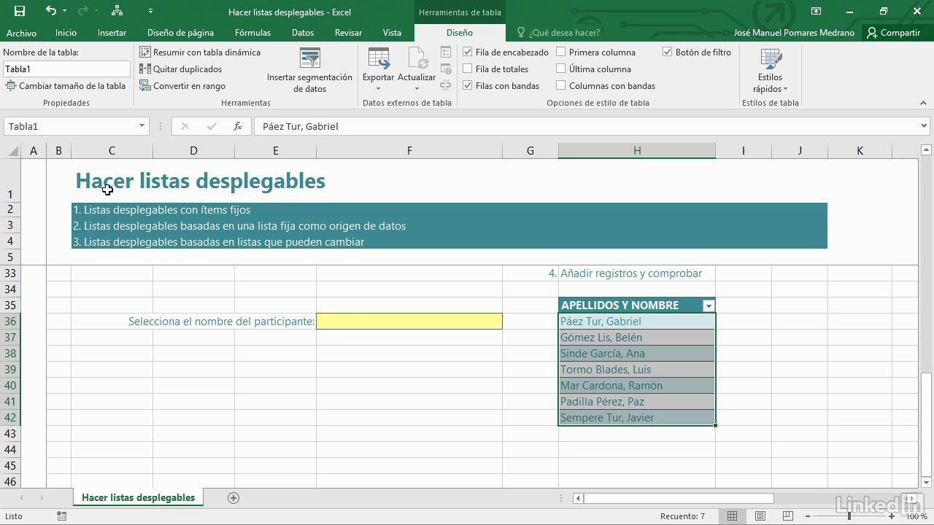
click(8, 125)
text(MiRango)
key(Return)
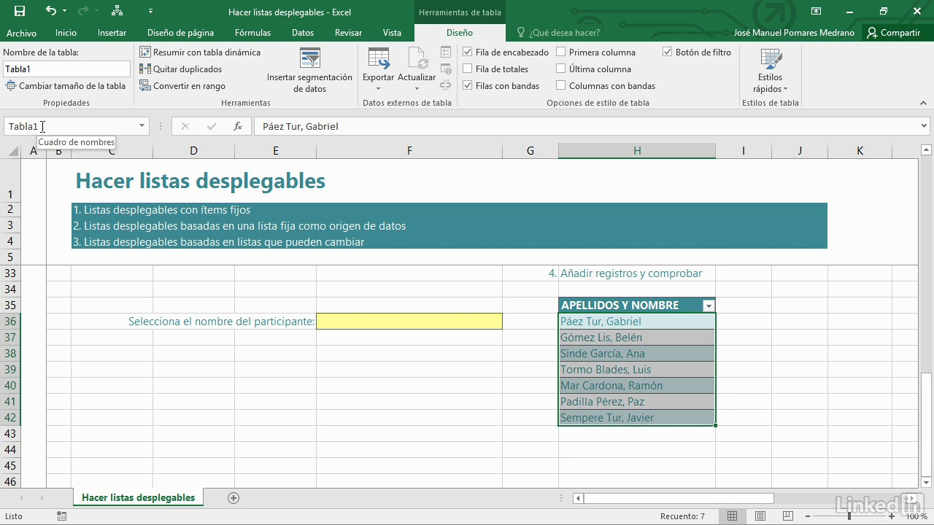
click(141, 126)
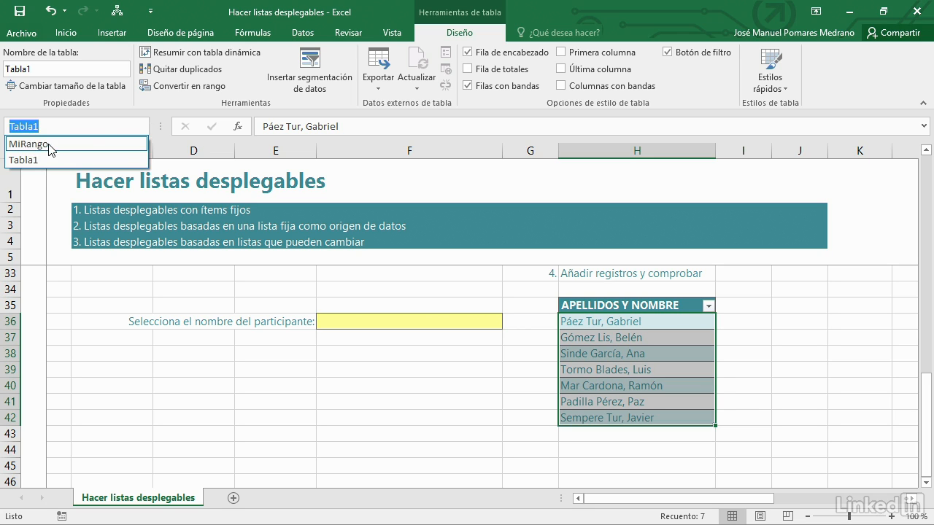
key(Escape)
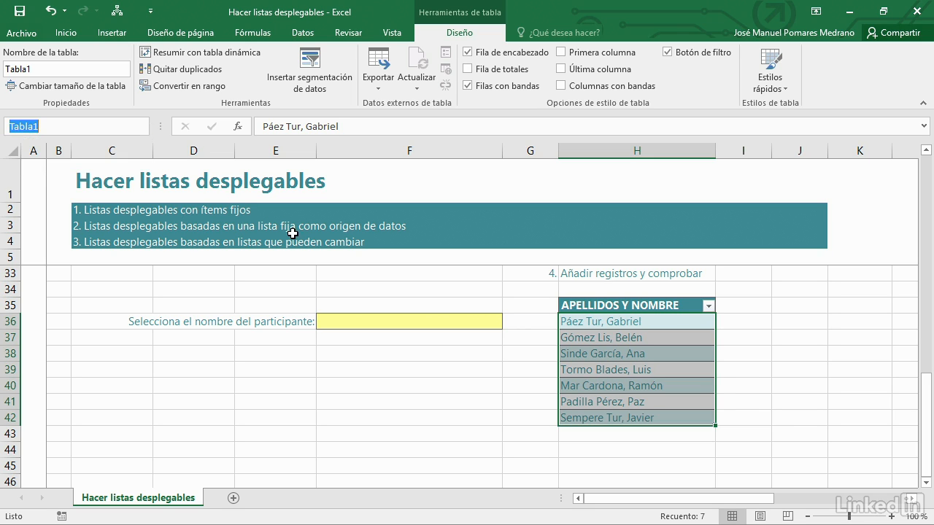
click(801, 352)
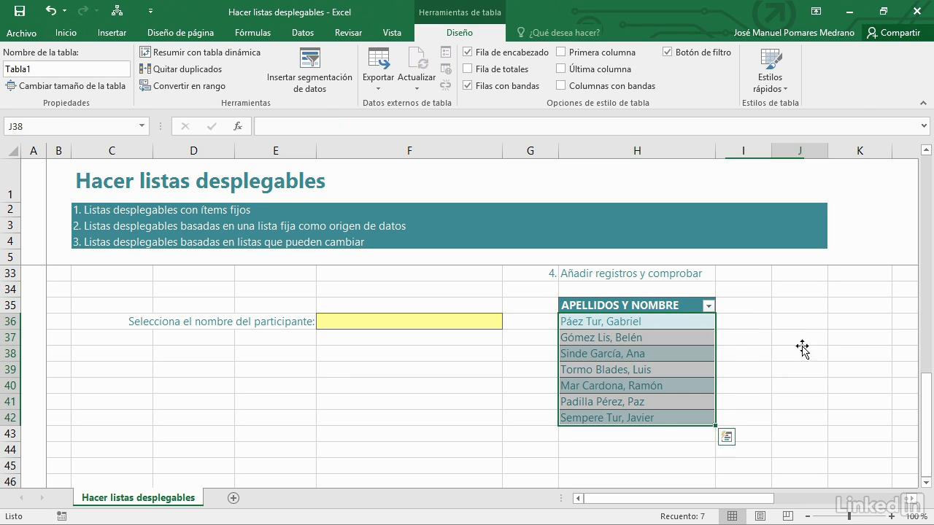
Apply list data validation to the participant cell F36 with the named range =MiRango as its source
click(468, 319)
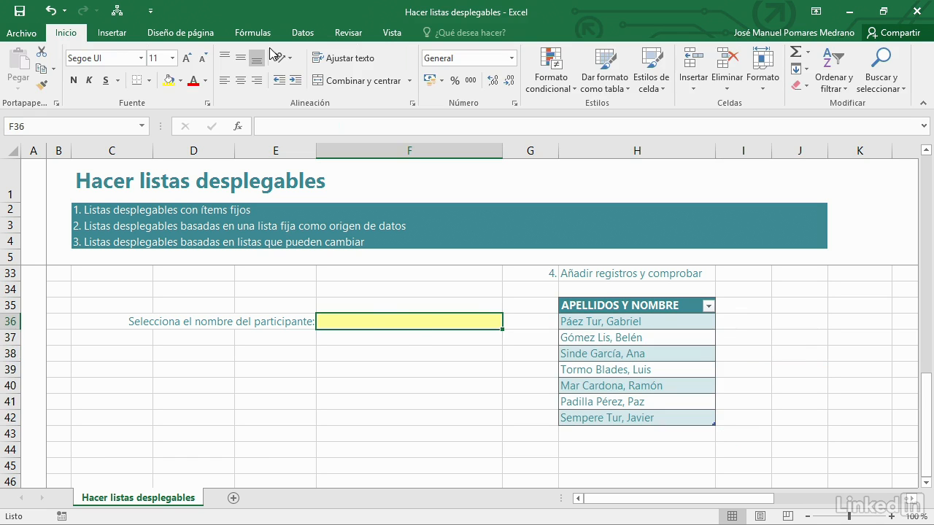
click(308, 40)
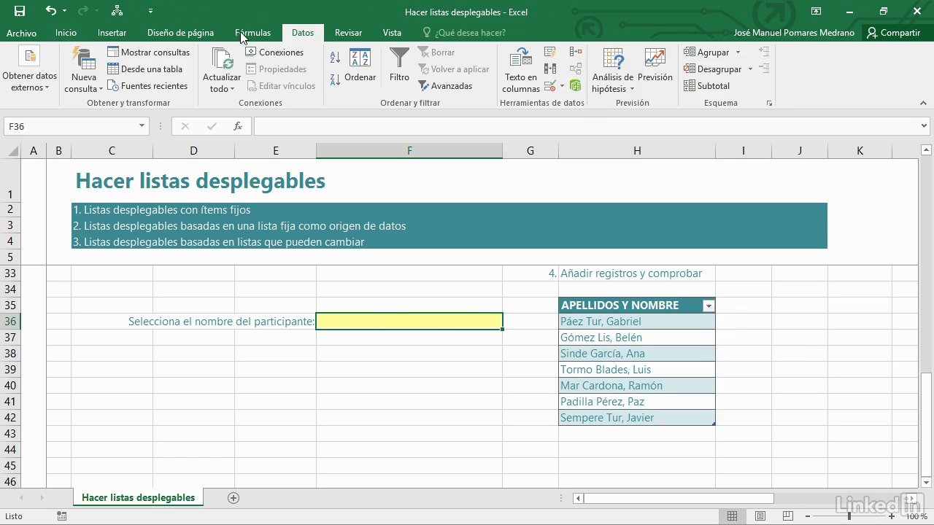
click(546, 91)
click(292, 115)
click(291, 159)
click(303, 174)
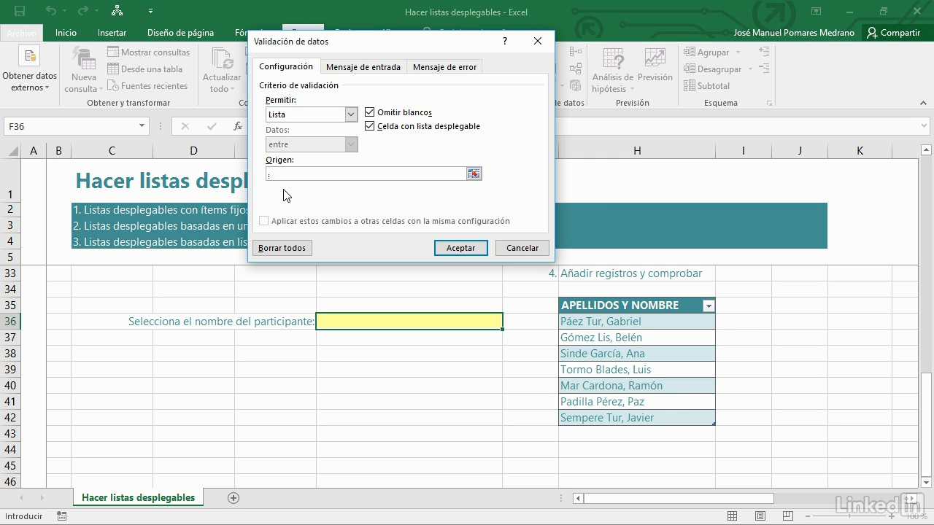
key(F3)
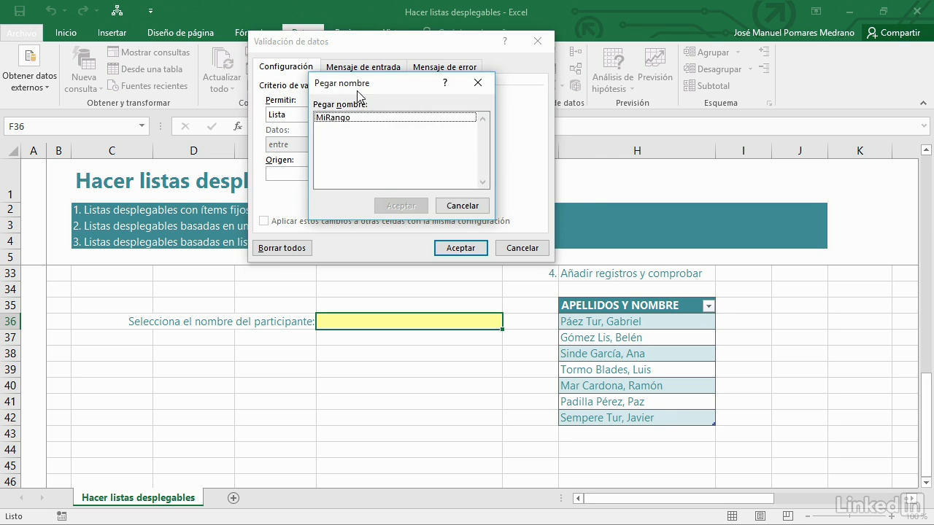
click(362, 119)
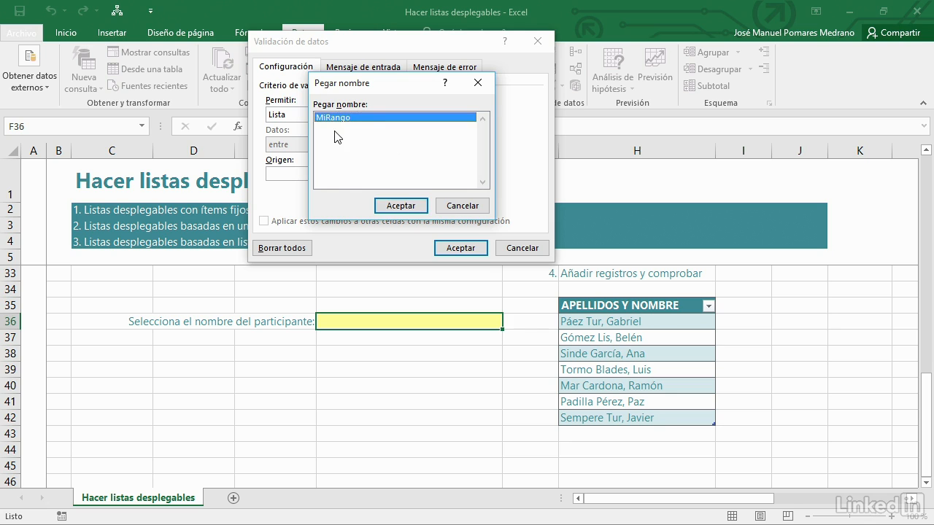
click(390, 206)
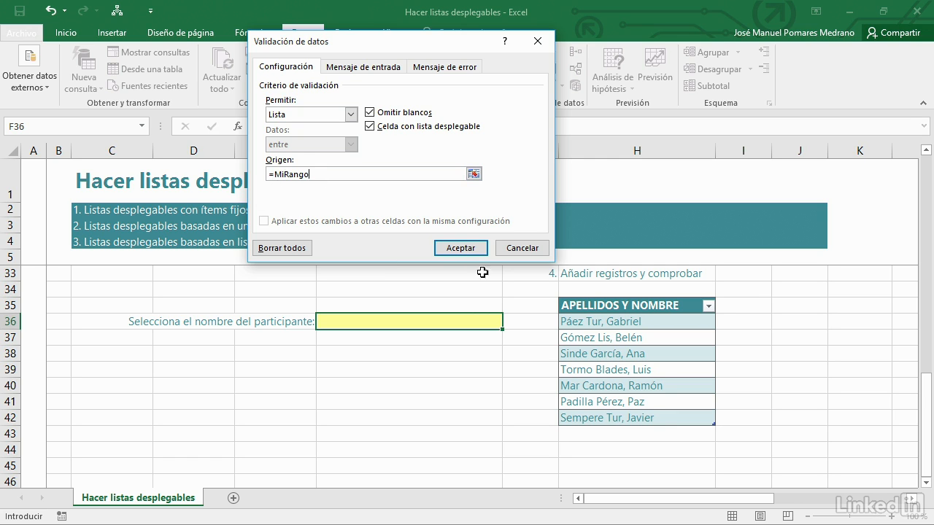
click(460, 248)
Choose the name listed in H39 from the participant drop-down in F36
click(409, 352)
click(425, 323)
click(510, 322)
click(462, 351)
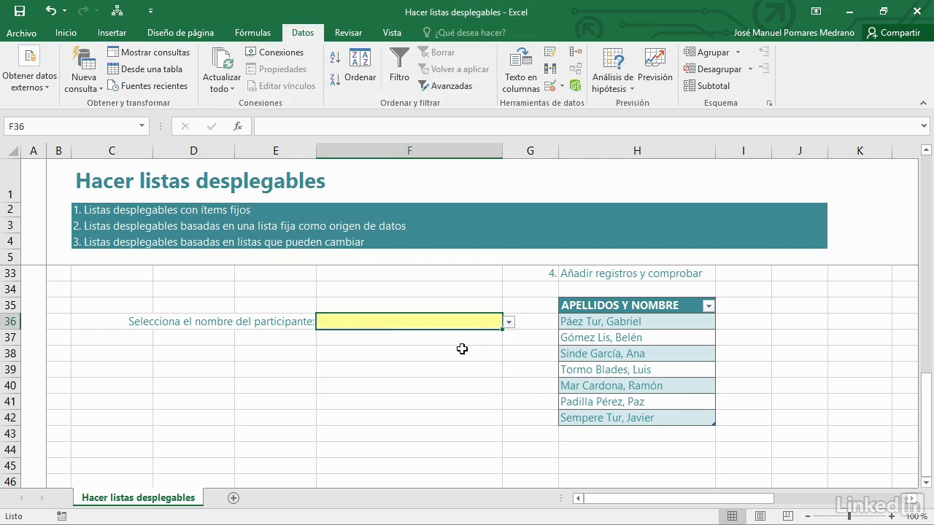
click(509, 323)
click(467, 365)
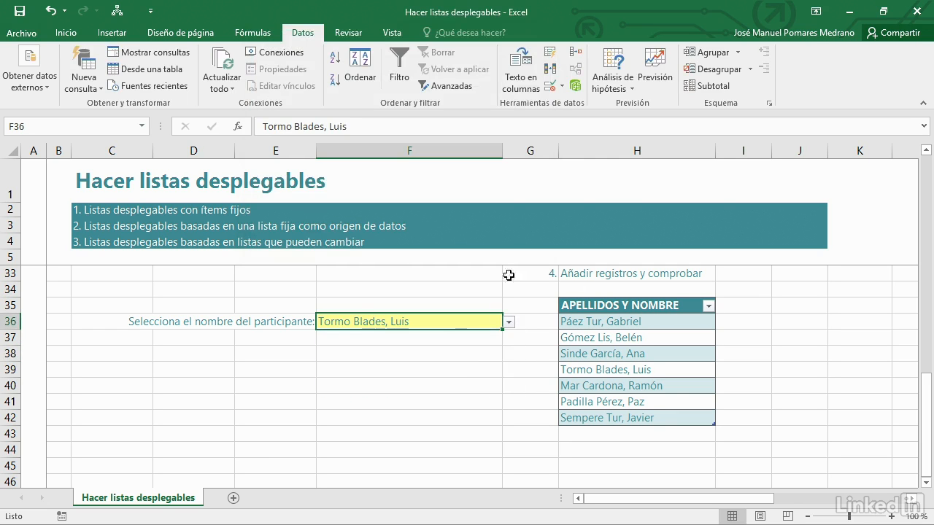
Add the record "Mi trabajador" in H43, directly beneath the table's last name
click(603, 433)
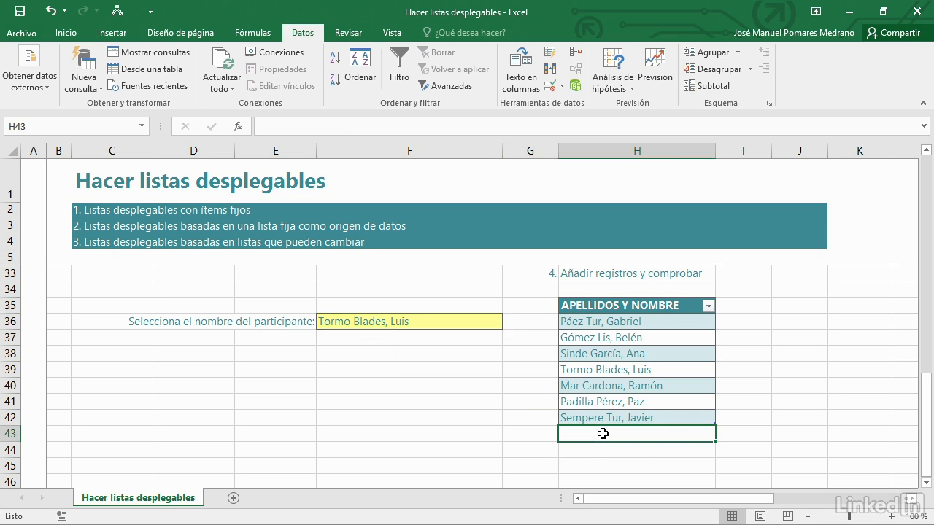
text(Mi)
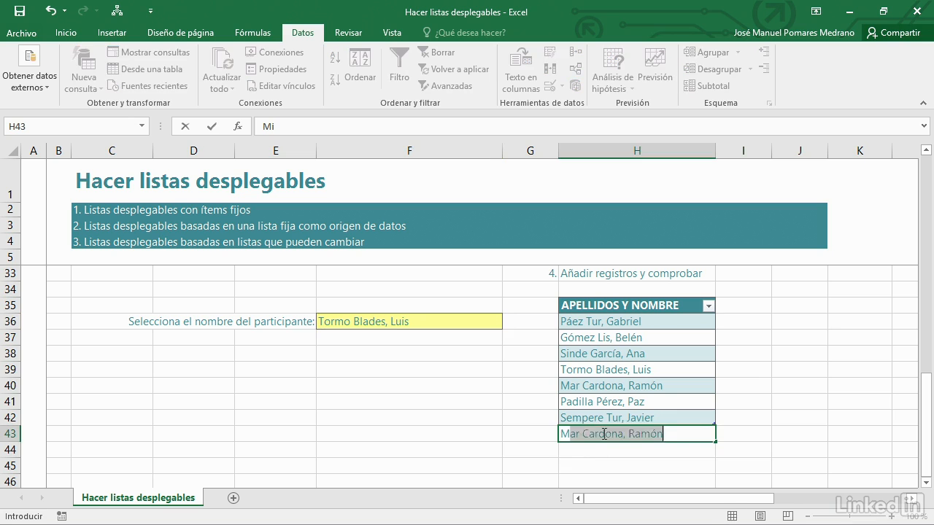
text( trabajador)
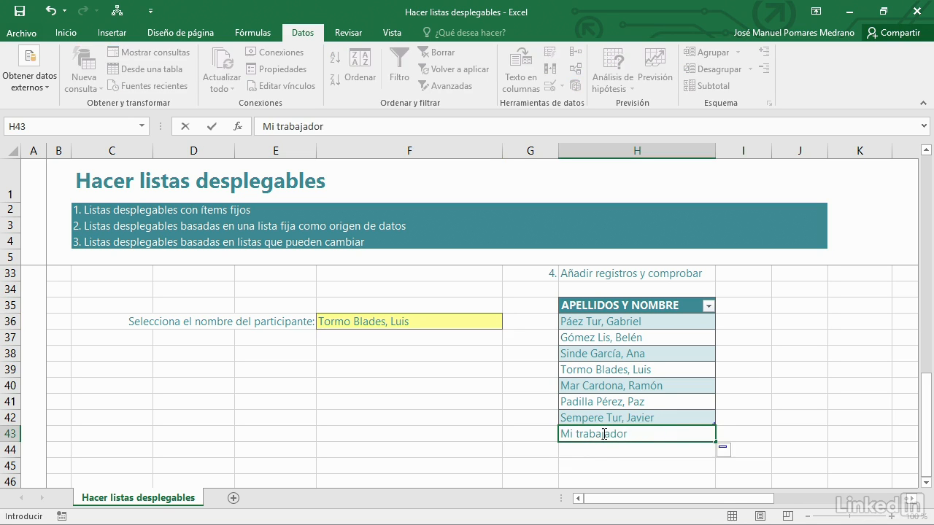
key(Return)
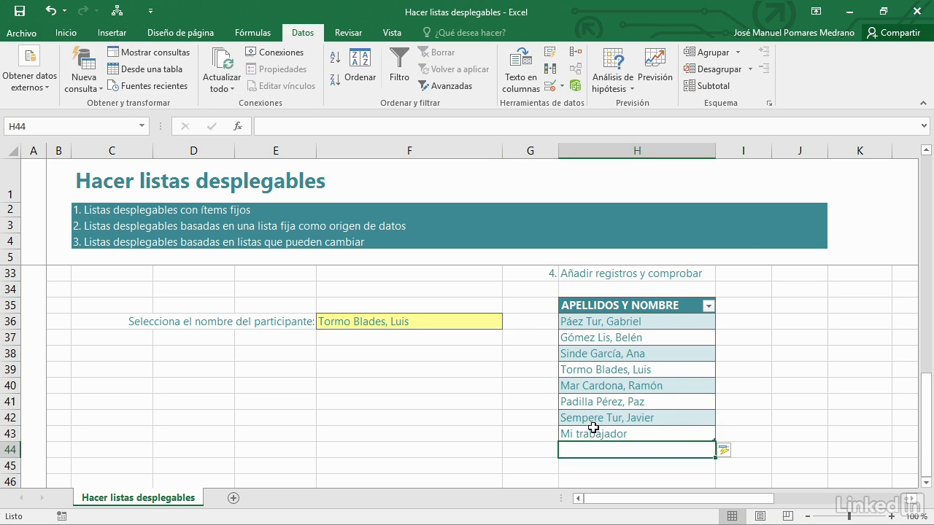
Check the F36 participant drop-down for the "Mi trabajador" entry and close it without choosing anything
click(460, 321)
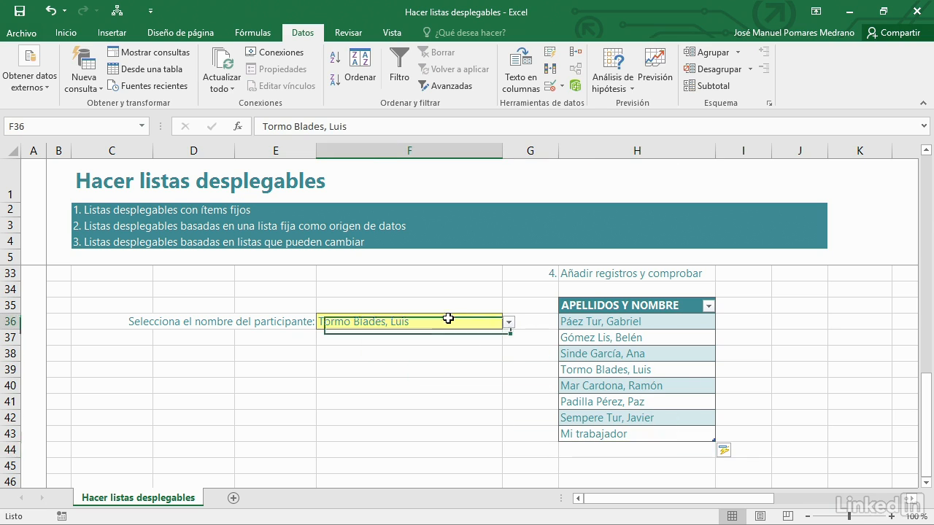
click(510, 322)
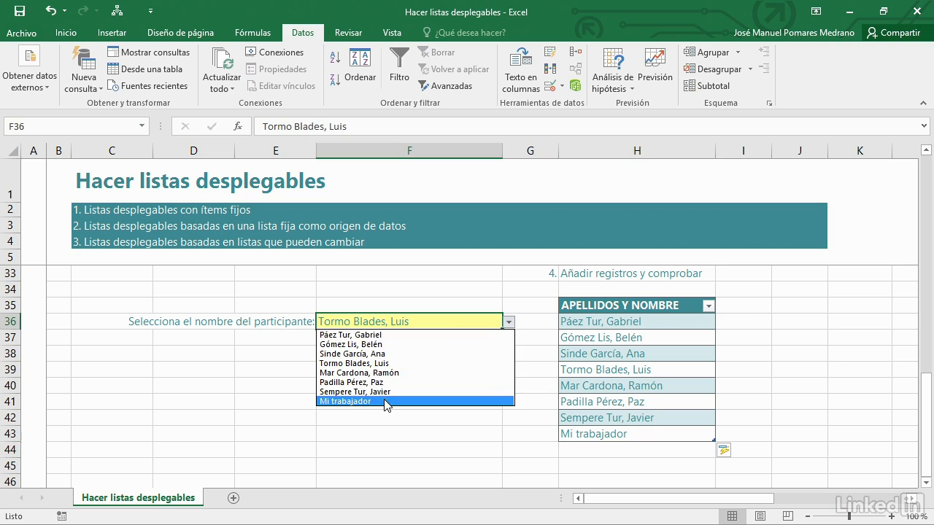
click(400, 436)
click(401, 436)
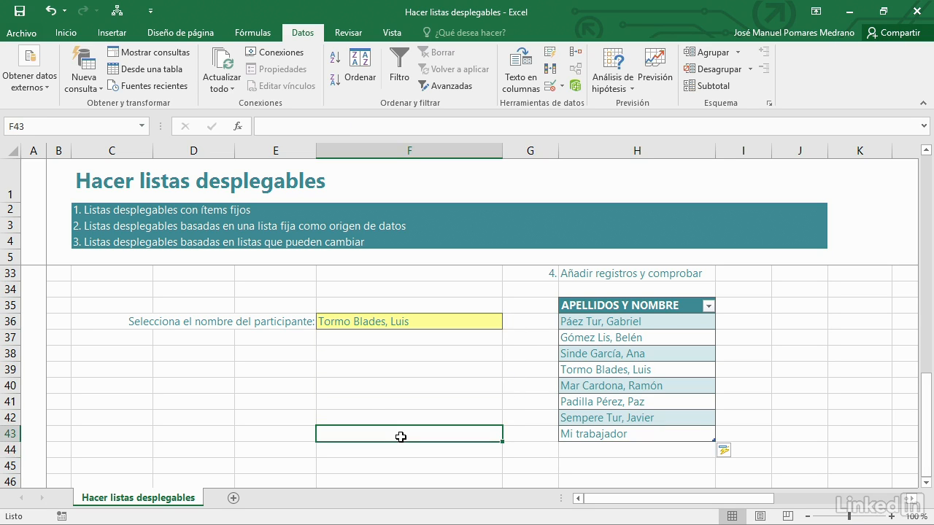